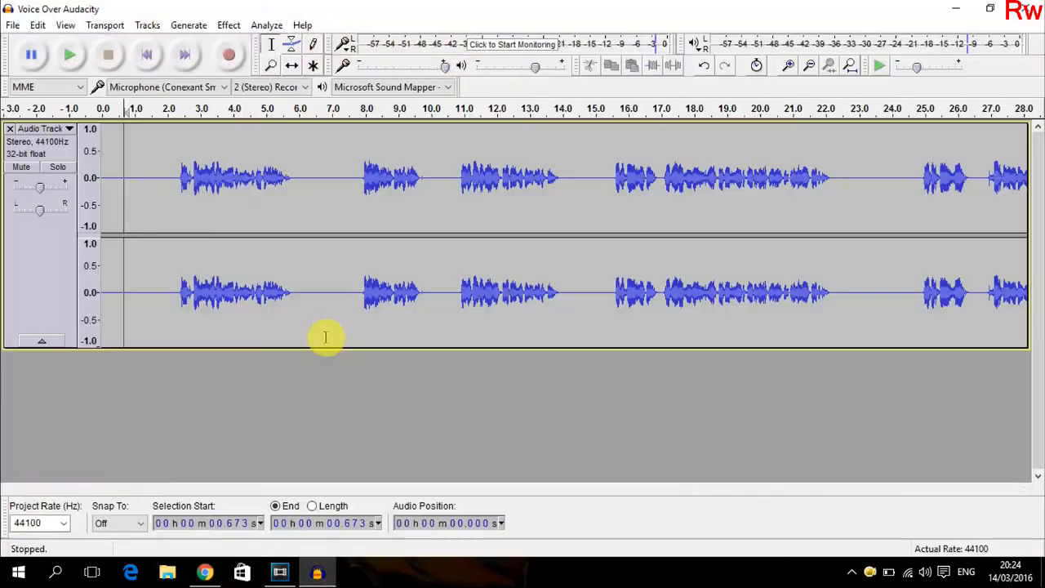
Play back the voice-over recording before starting fresh in a new window.
click(70, 55)
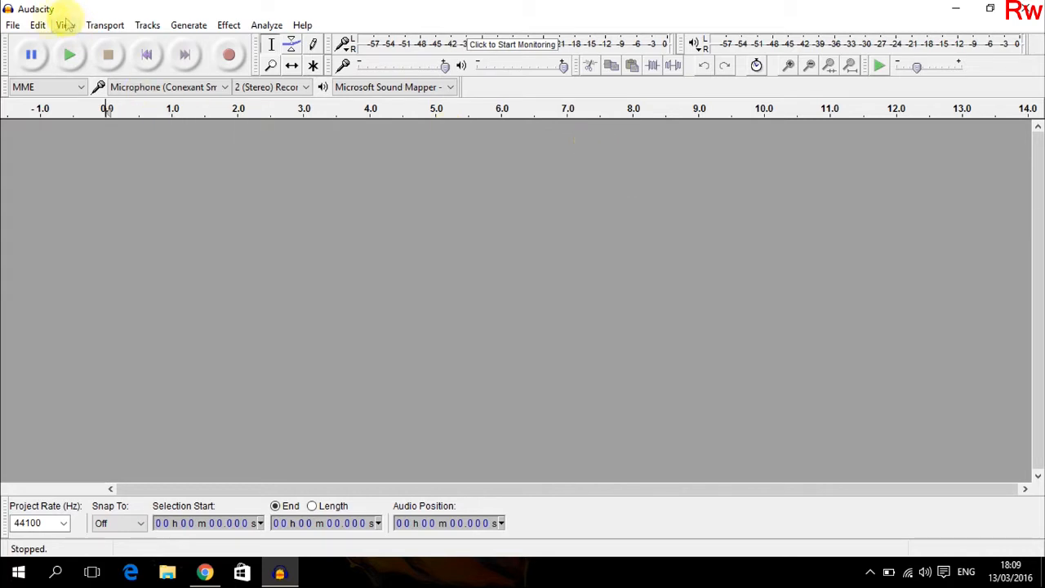
Open the existing 'Audacity Tutorial Sample Audio' project with its stereo Introduction track.
click(14, 26)
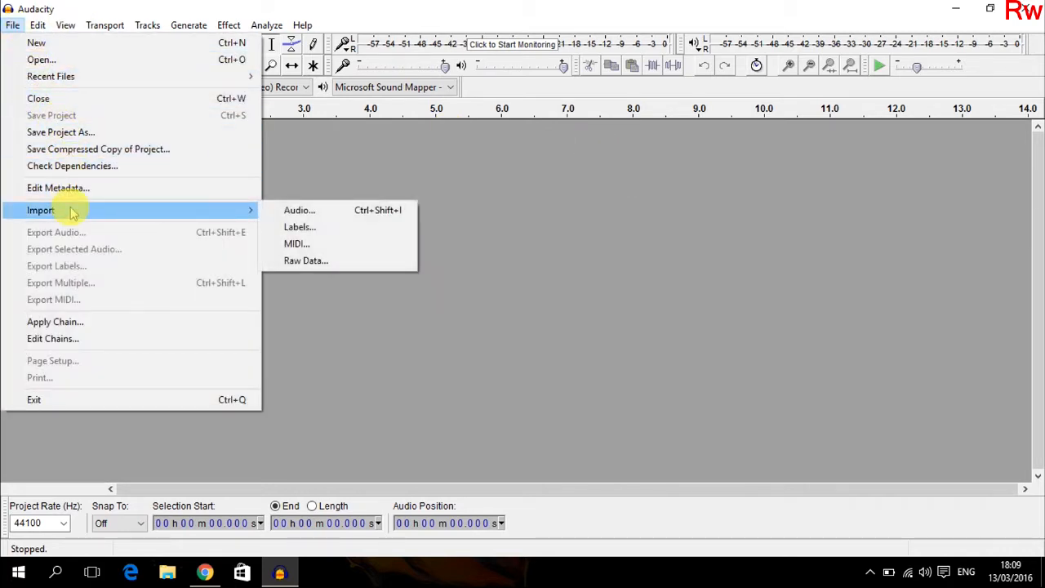
click(59, 62)
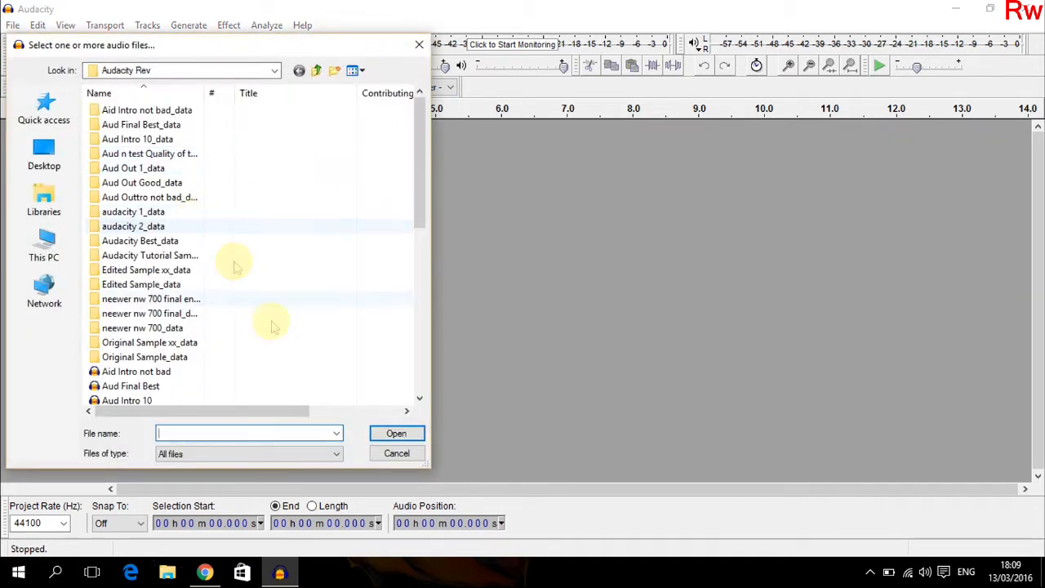
scroll(275, 330, down, 3)
scroll(276, 331, down, 1)
scroll(275, 331, down, 1)
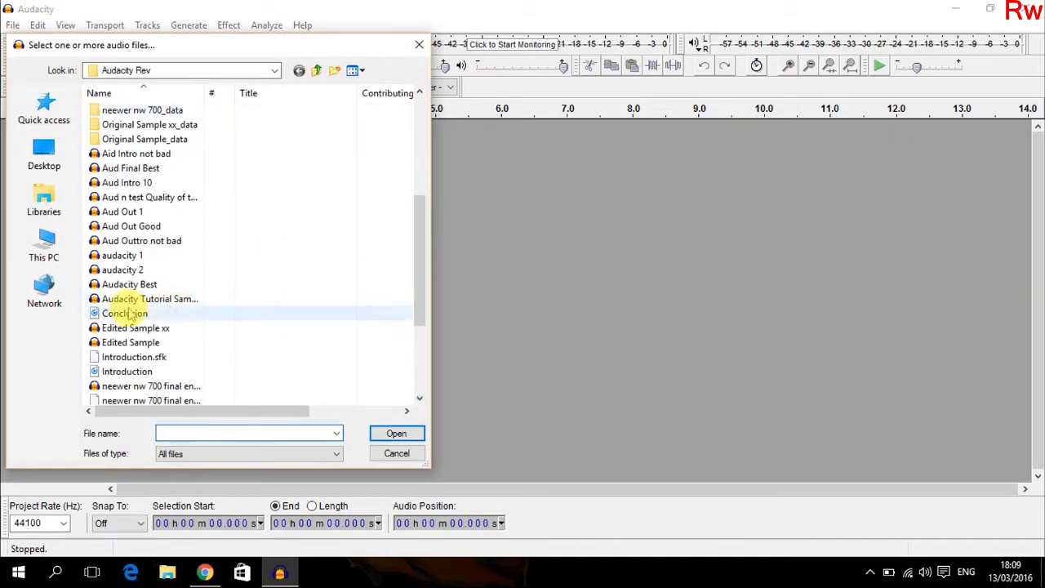
double_click(122, 298)
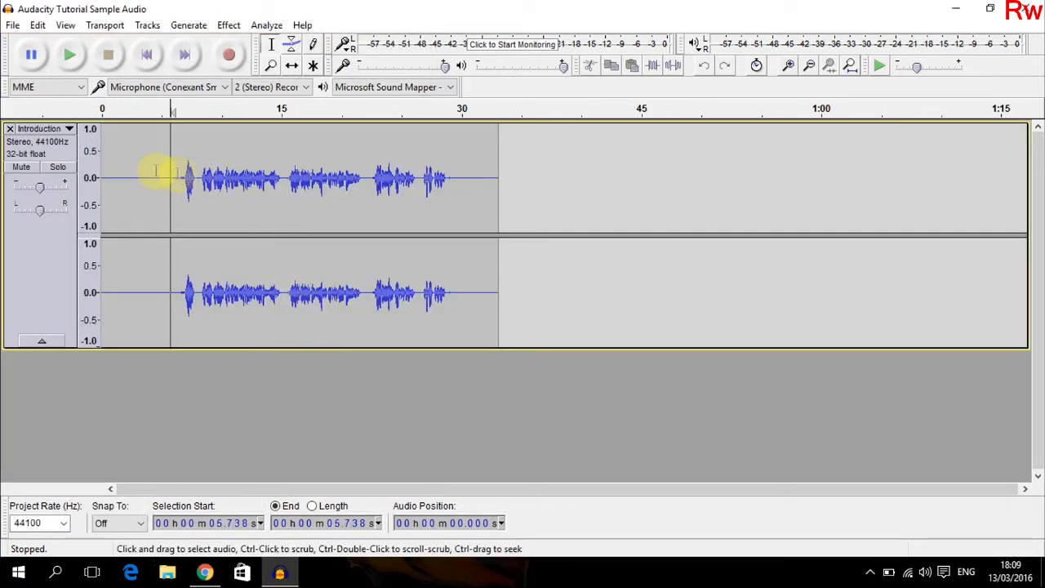
Save the project as a copy named 'Audacity Tutorial Sample Audio correct'.
click(102, 140)
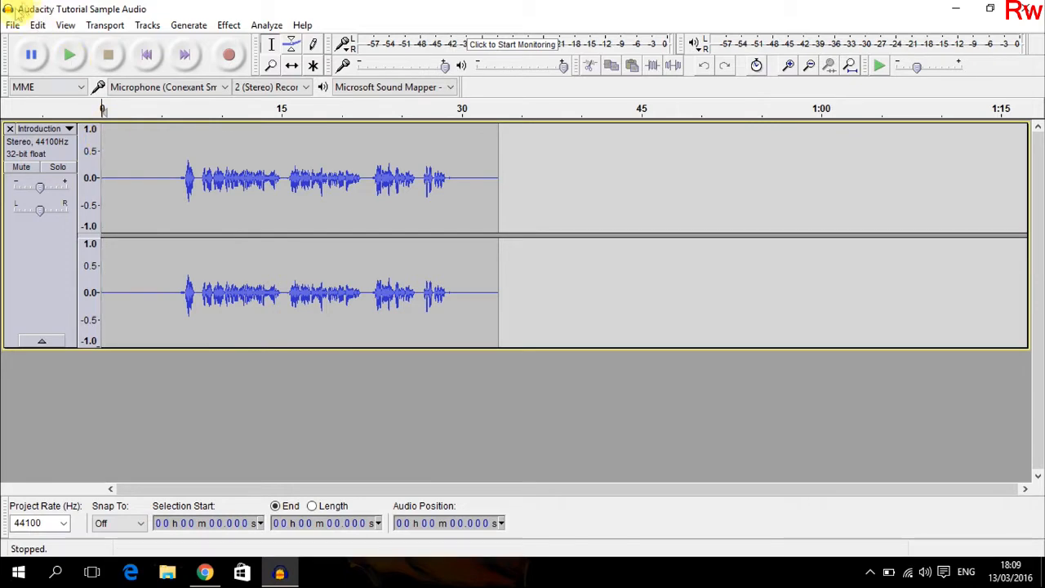
click(10, 25)
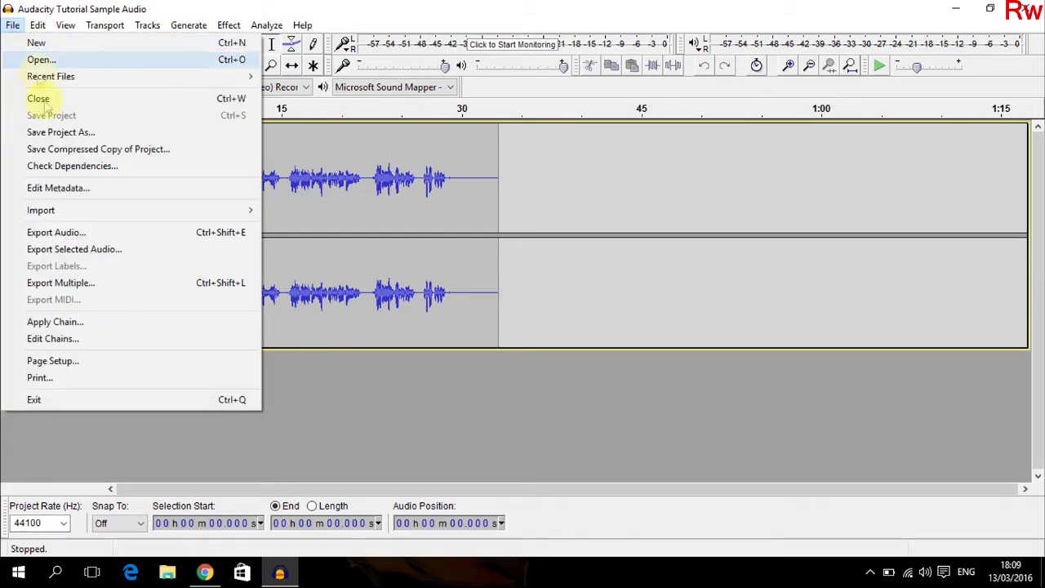
click(82, 133)
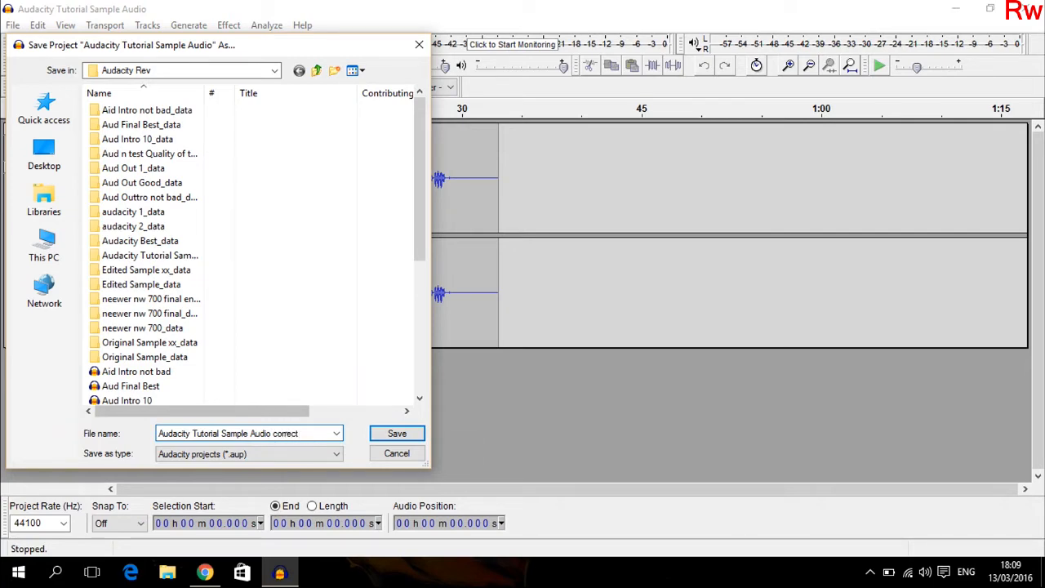
click(396, 433)
Select the entire 33-second Introduction track for processing.
click(162, 180)
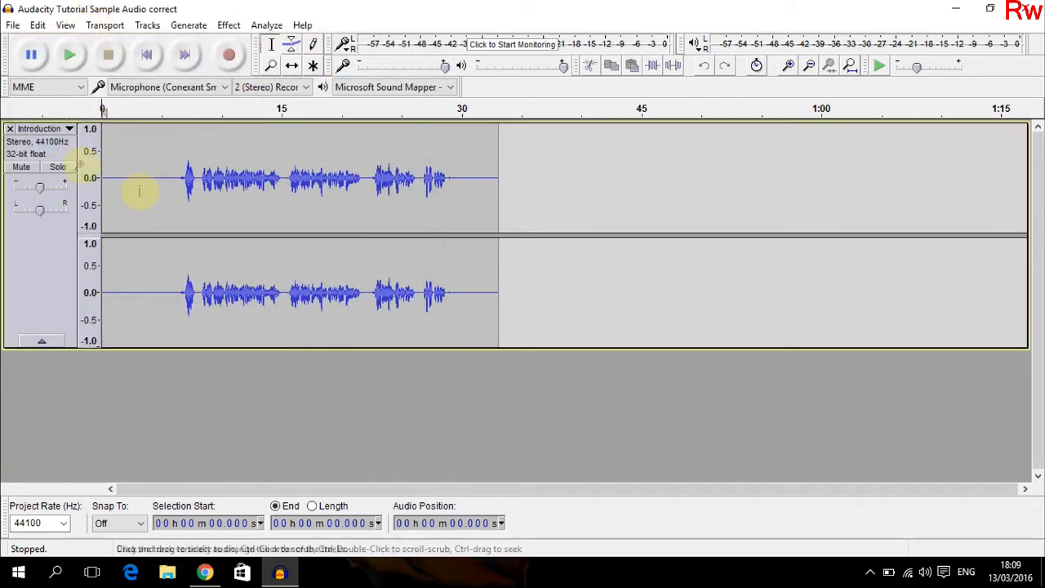
click(59, 280)
click(546, 224)
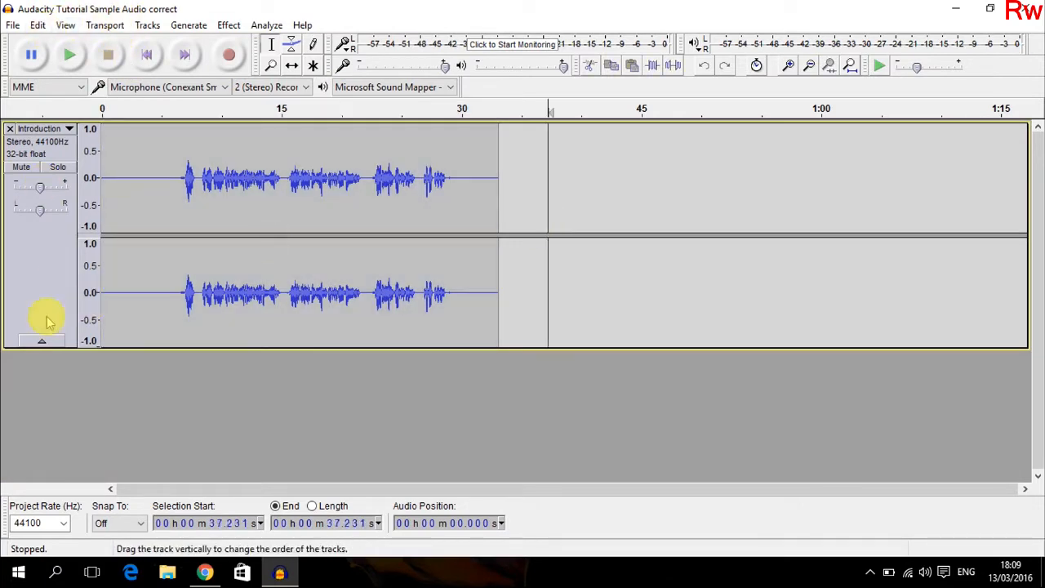
click(41, 261)
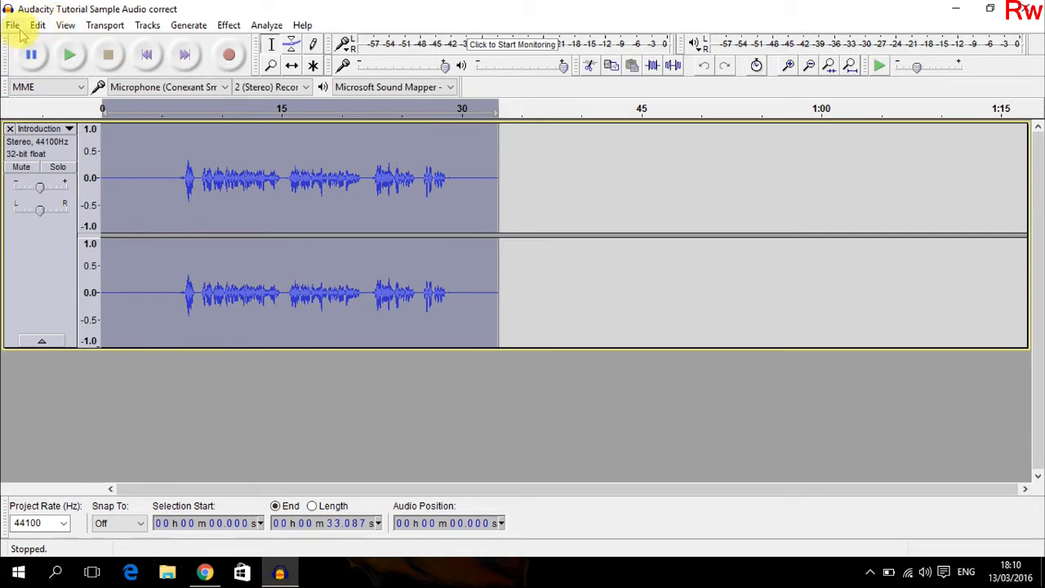
Normalize the whole Introduction track to -1.0 dB peak.
click(229, 26)
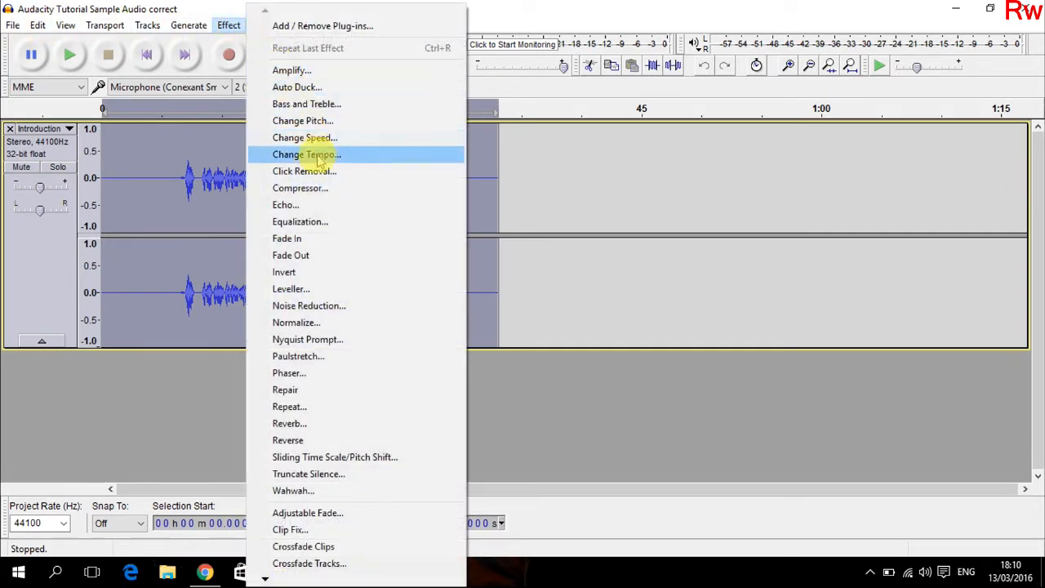
click(324, 323)
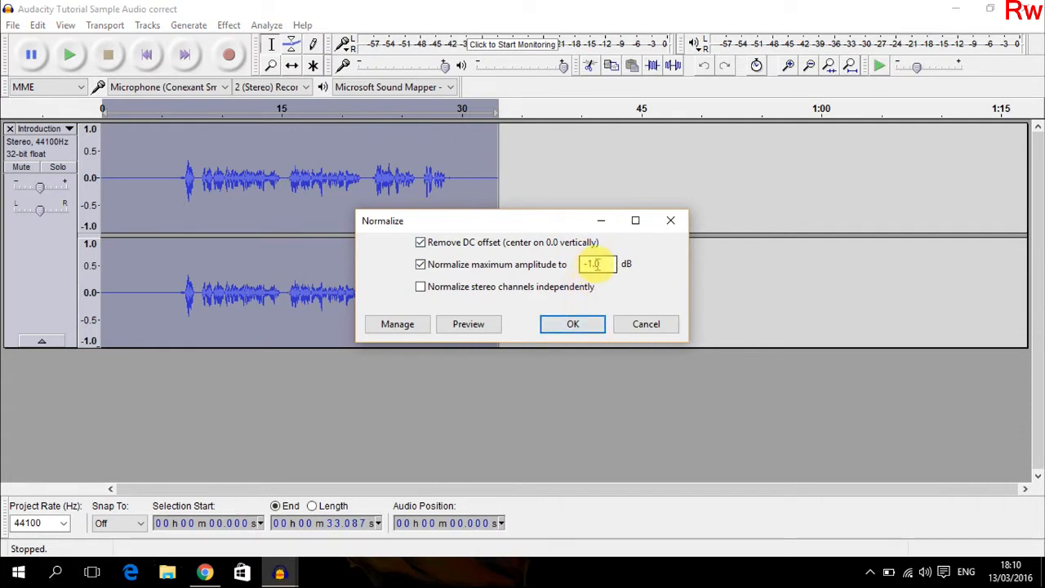
click(574, 325)
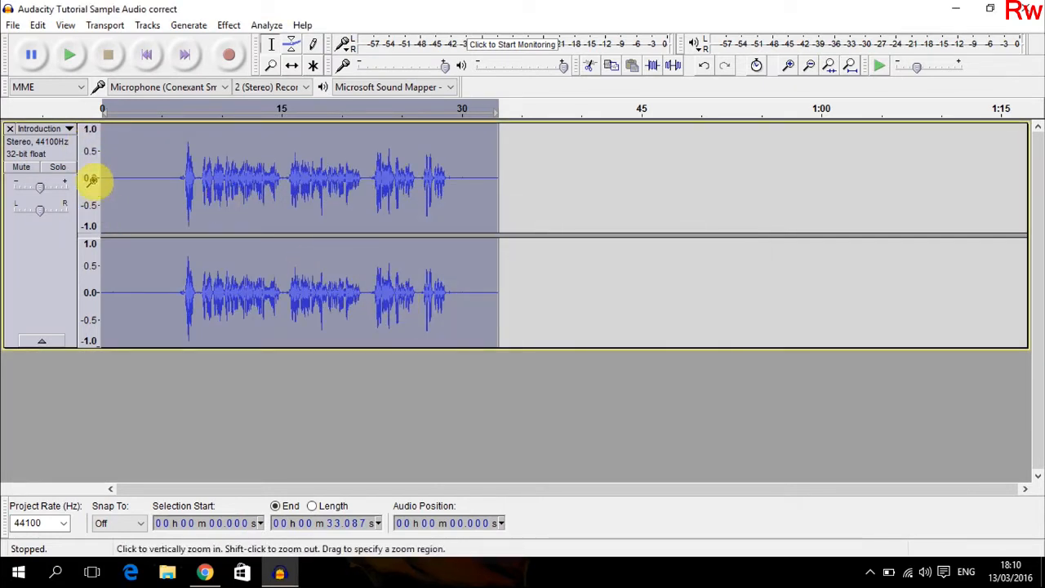
Play back the normalized recording from its start to listen.
click(105, 158)
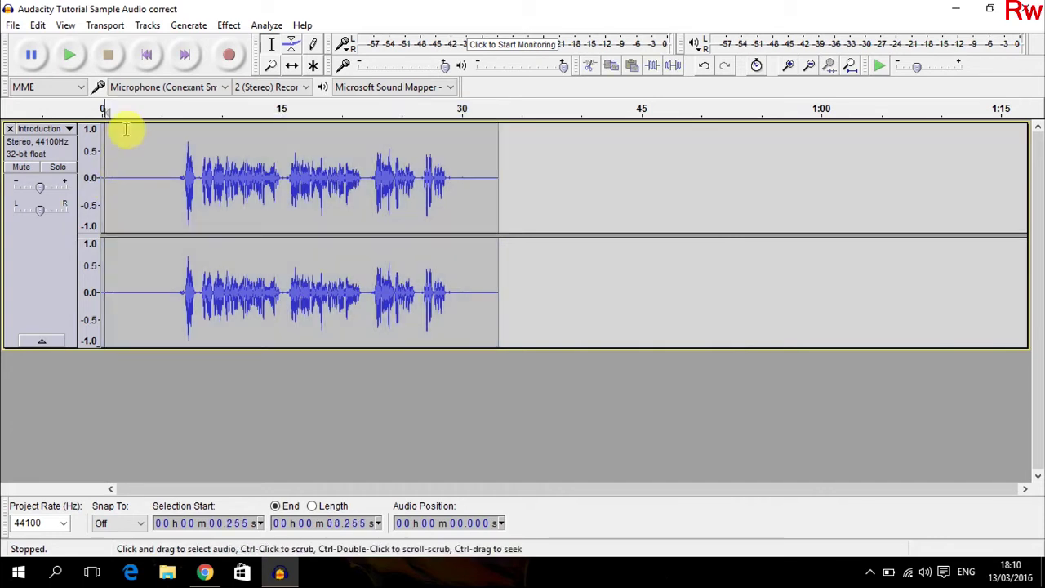
click(69, 54)
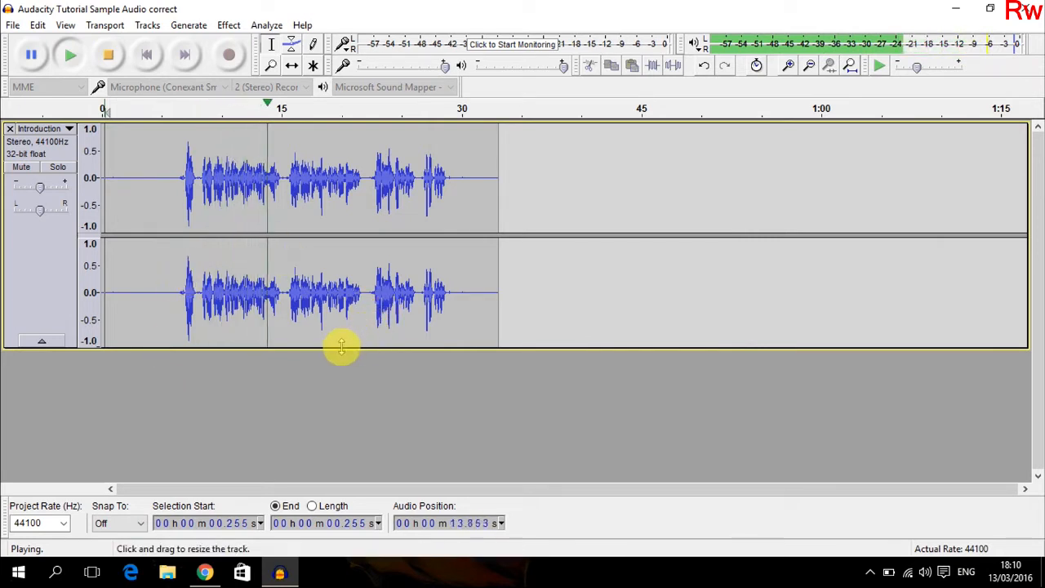
Capture a noise profile from the quiet first six seconds of the track.
click(109, 55)
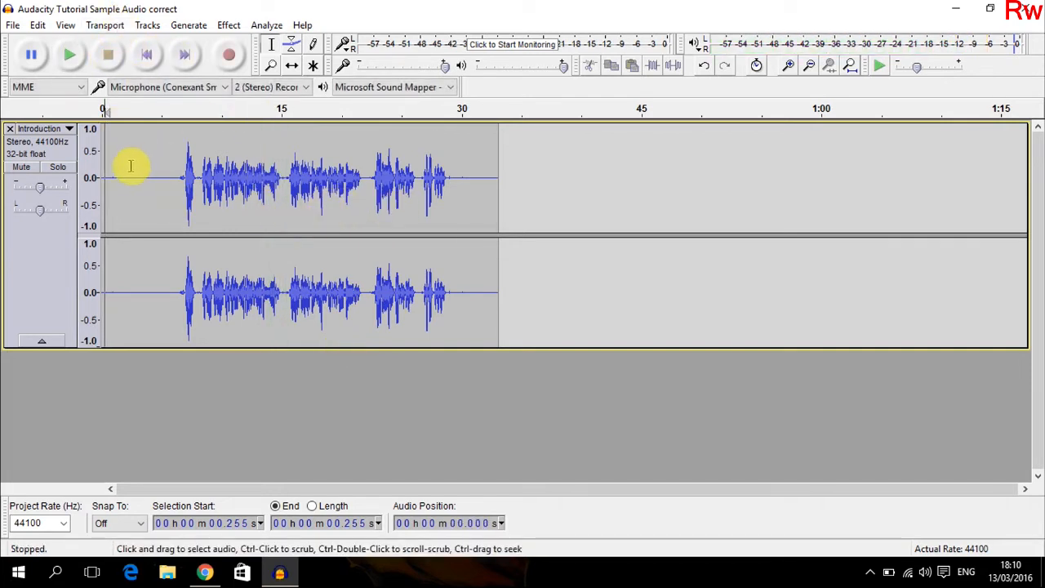
drag(173, 173, 101, 175)
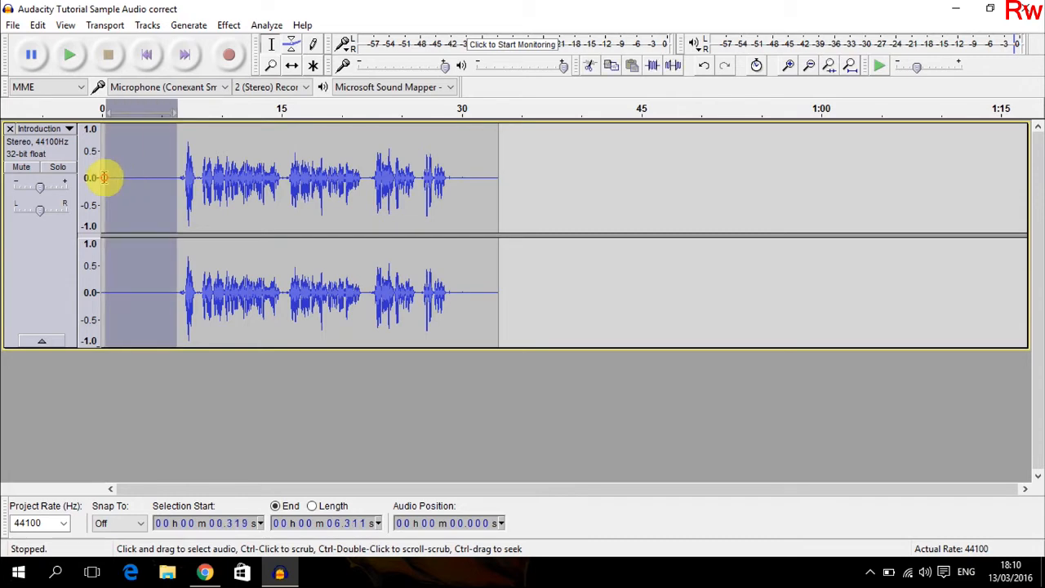
click(227, 25)
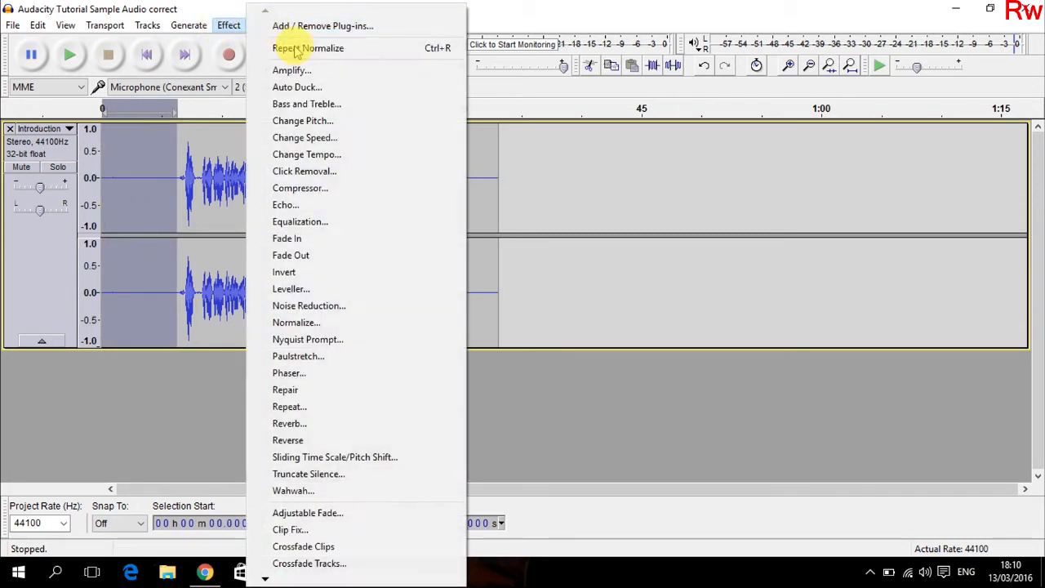
click(315, 306)
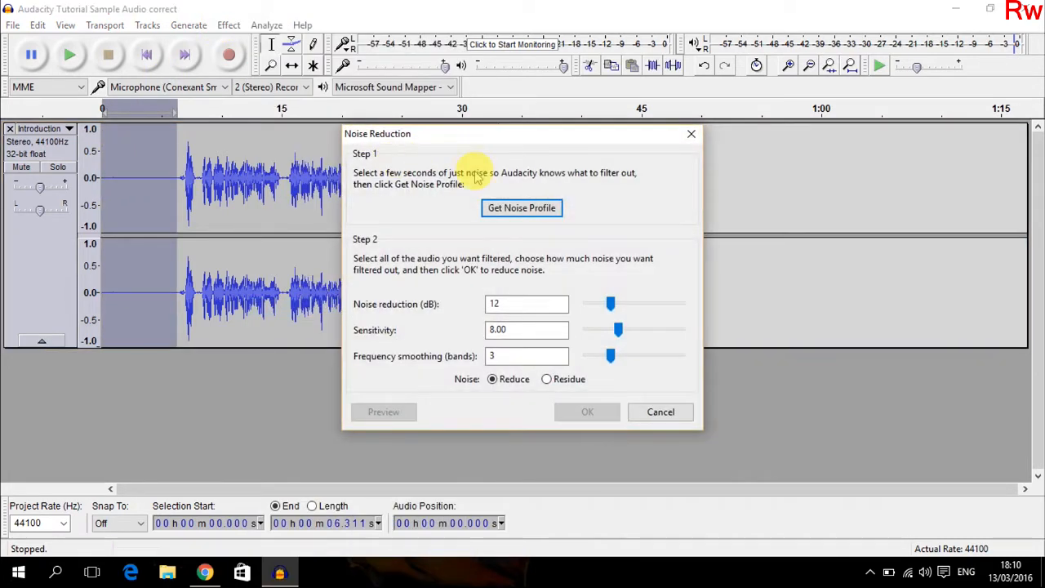
click(521, 209)
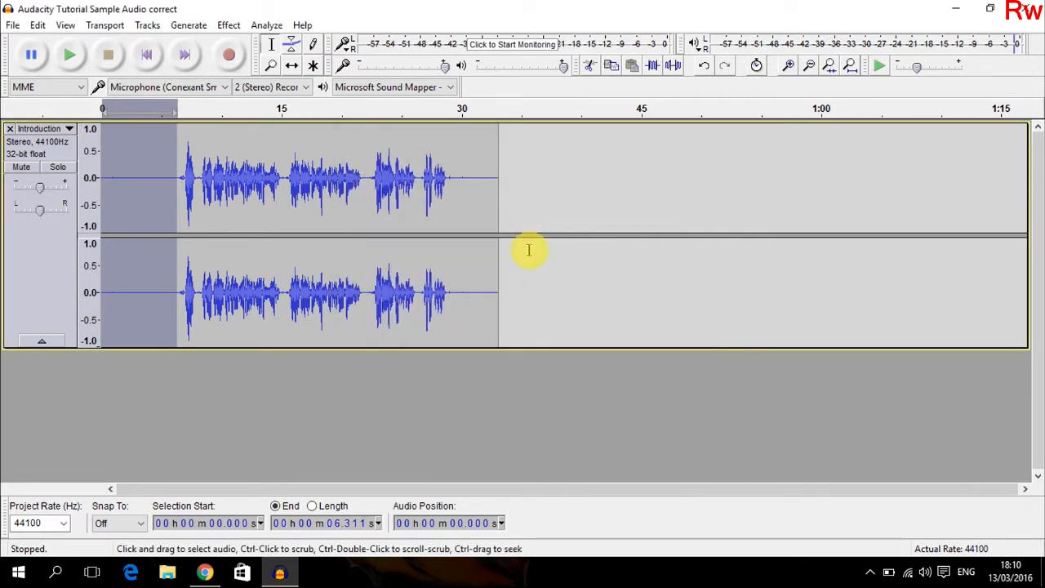
Apply Noise Reduction (12 dB, sensitivity 8, smoothing 3) to the whole track.
click(45, 245)
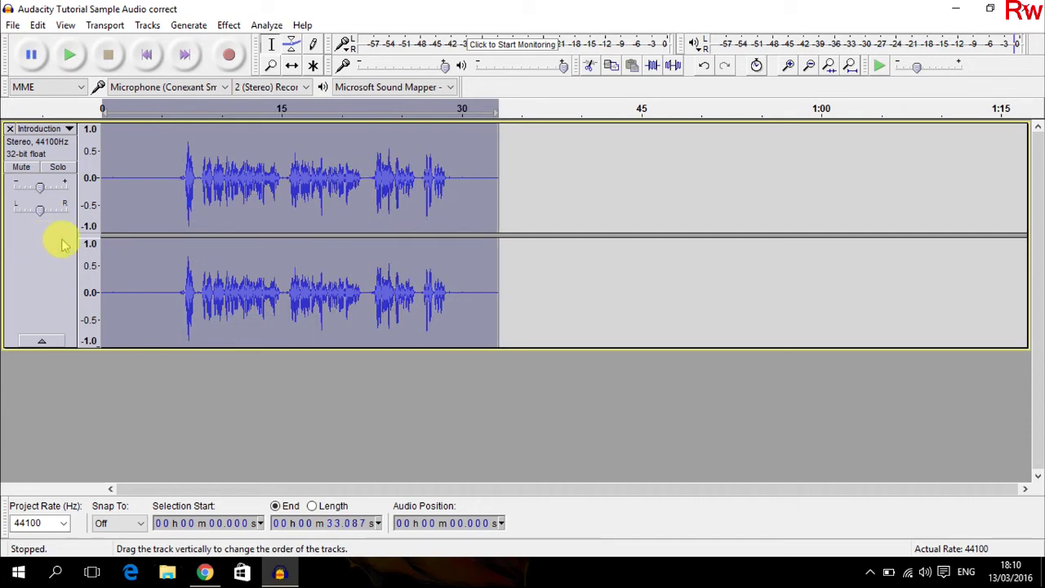
click(222, 25)
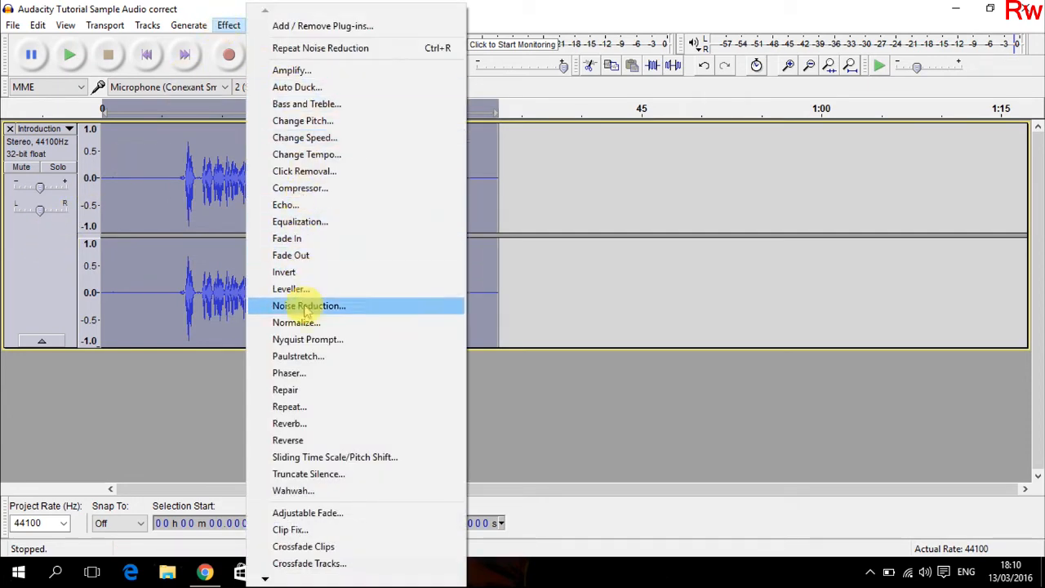
click(318, 306)
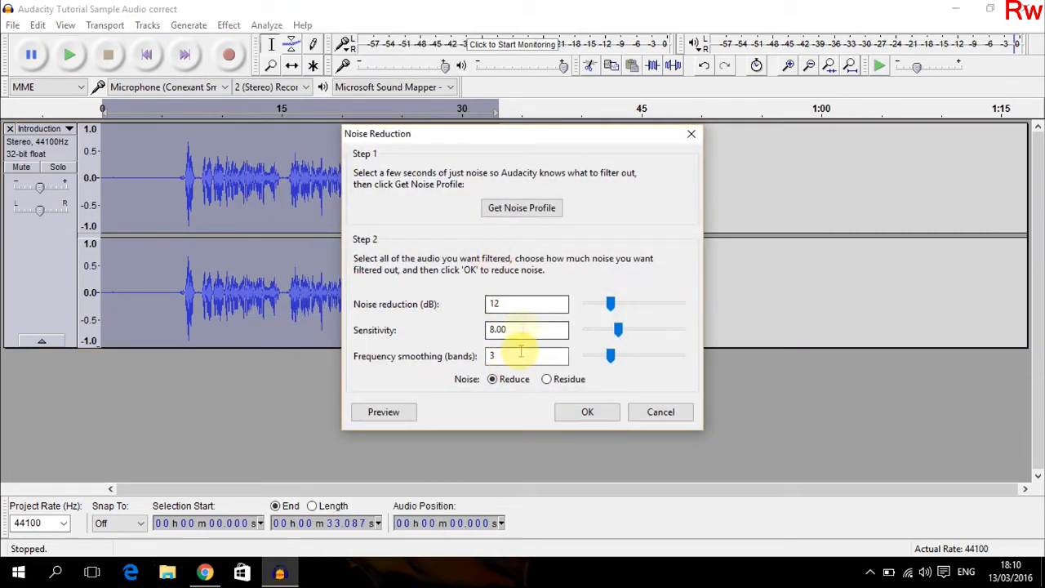
click(590, 414)
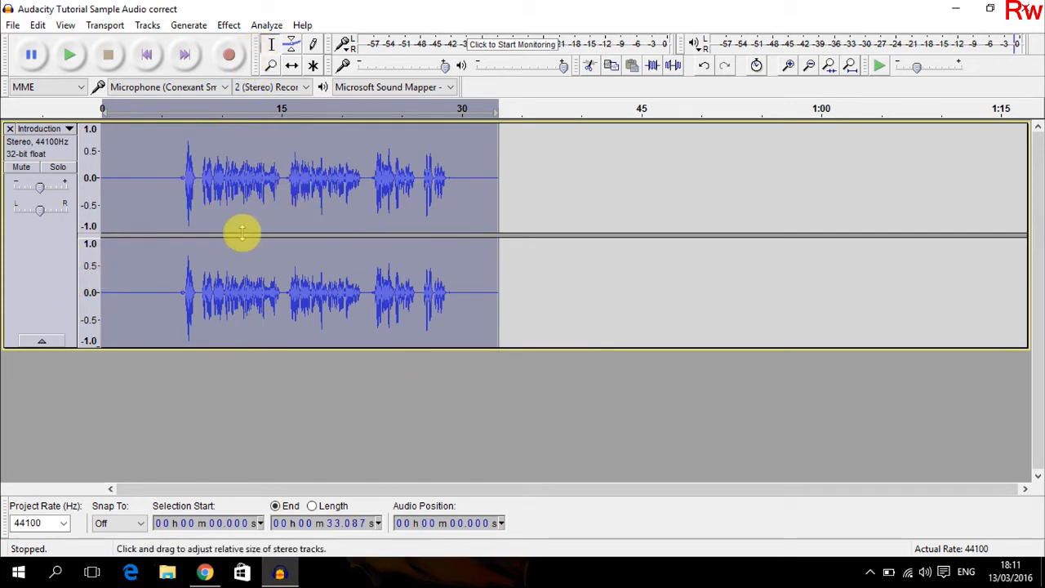
Apply the Treble Boost equalization curve to the whole Introduction track.
click(229, 26)
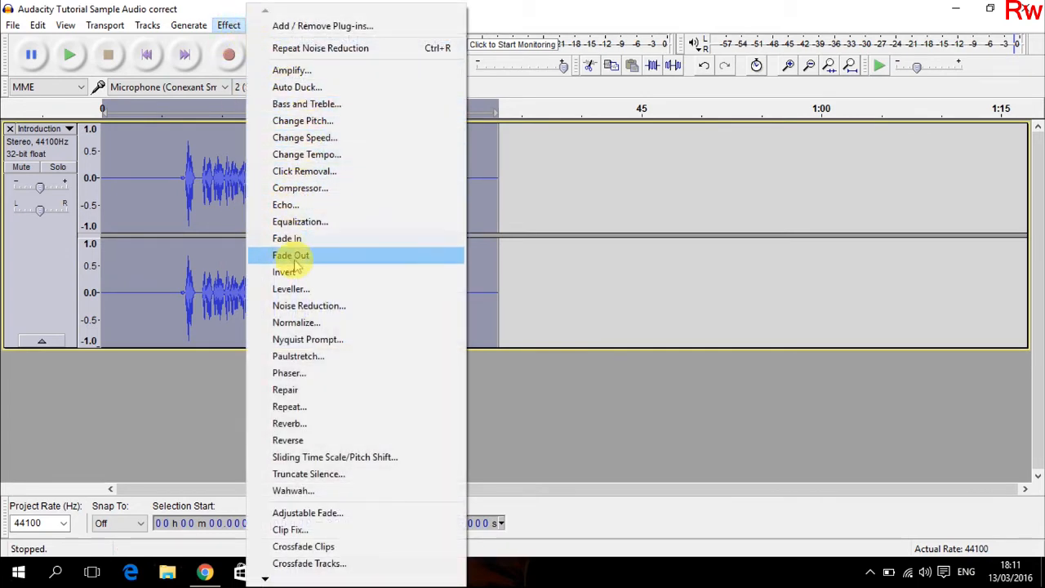
click(330, 230)
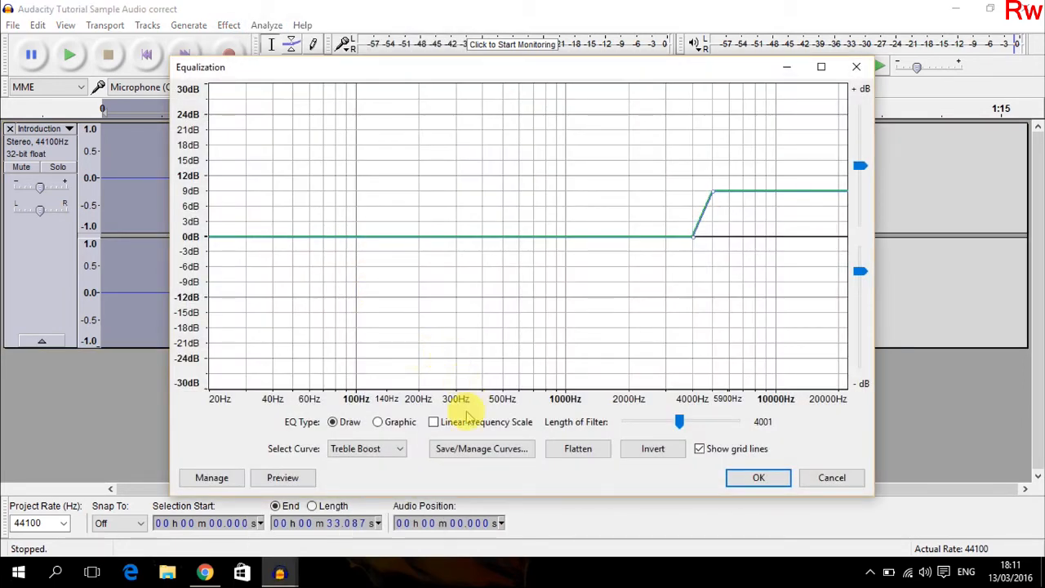
click(378, 455)
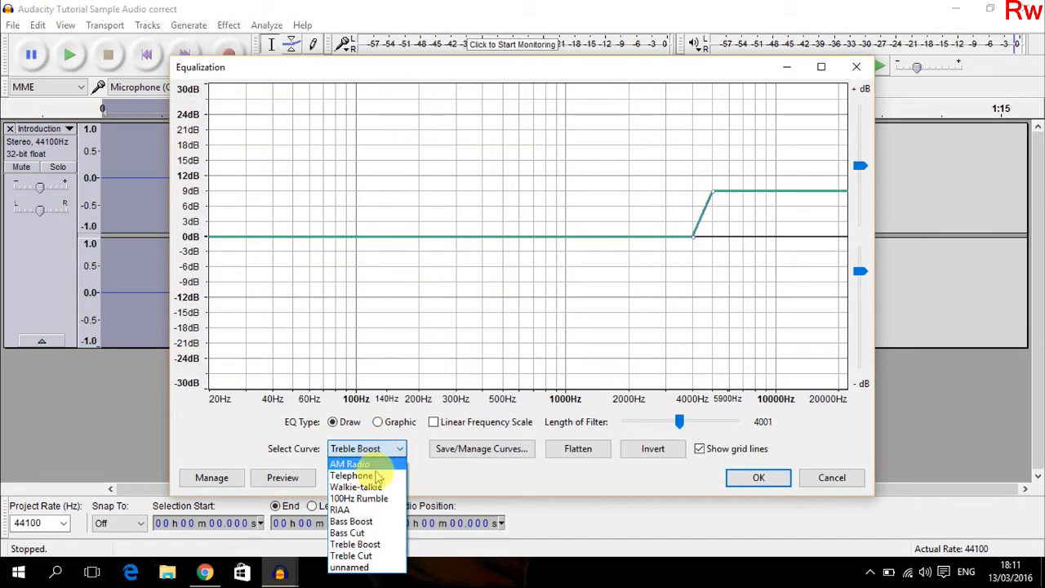
click(378, 544)
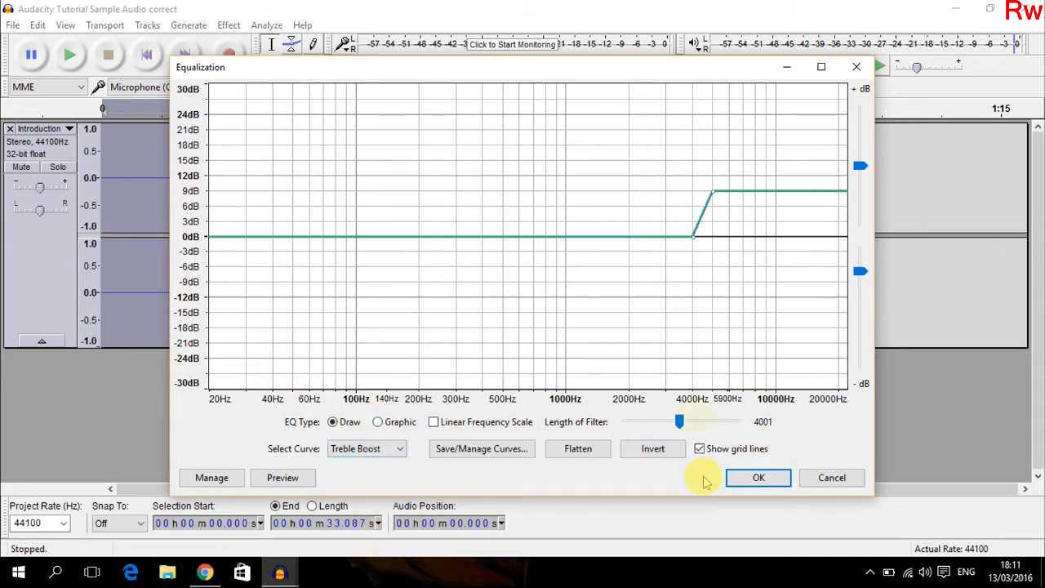
click(749, 482)
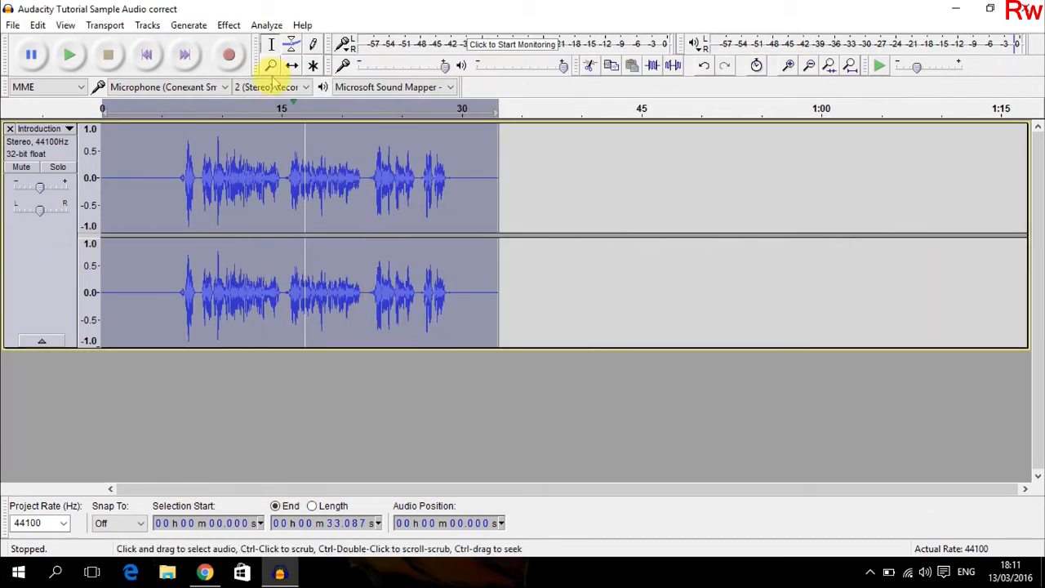
Apply the Bass Boost equalization curve to the Introduction track.
click(228, 25)
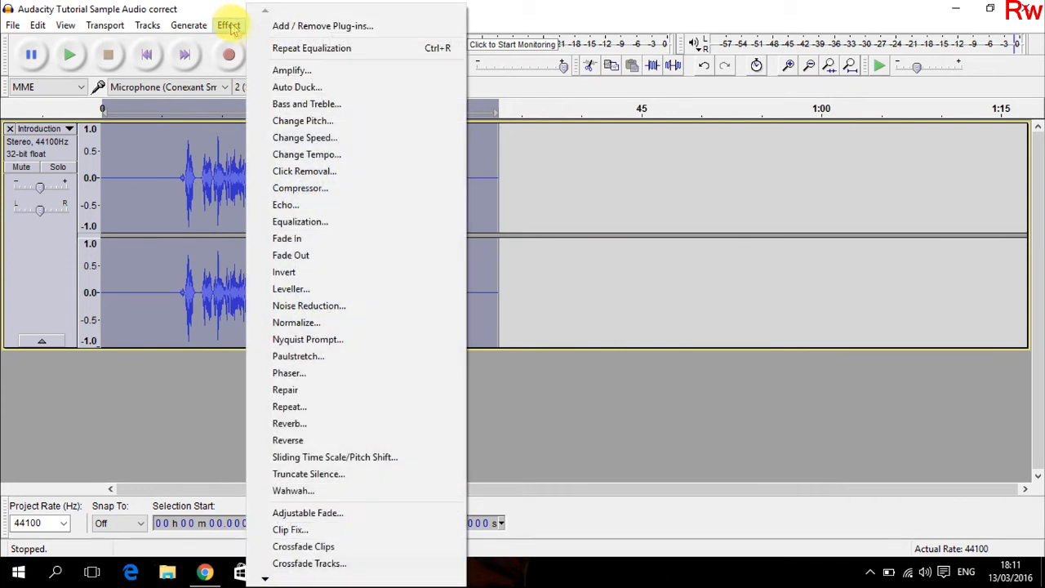
click(331, 222)
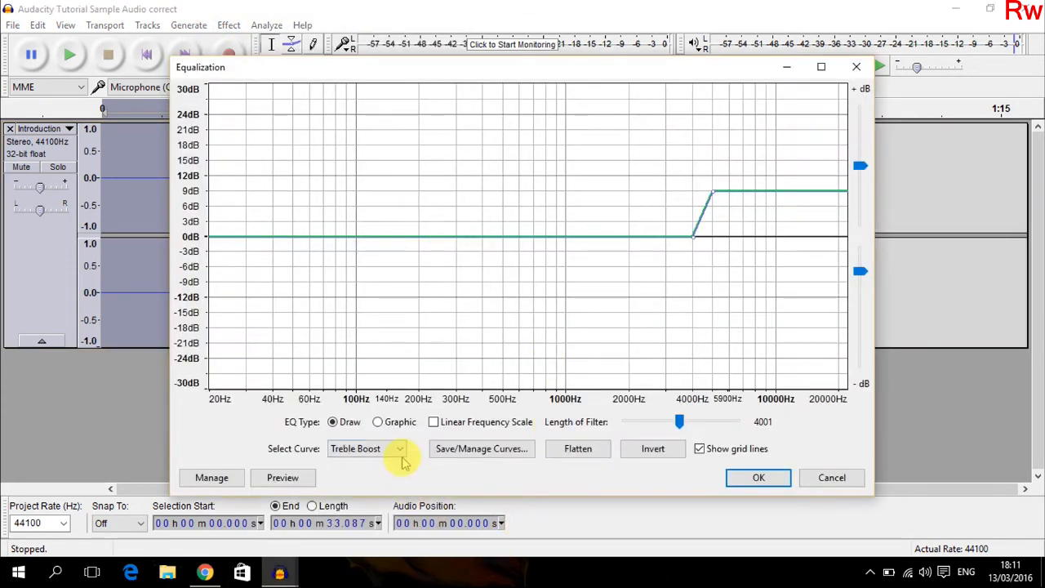
click(400, 449)
click(352, 518)
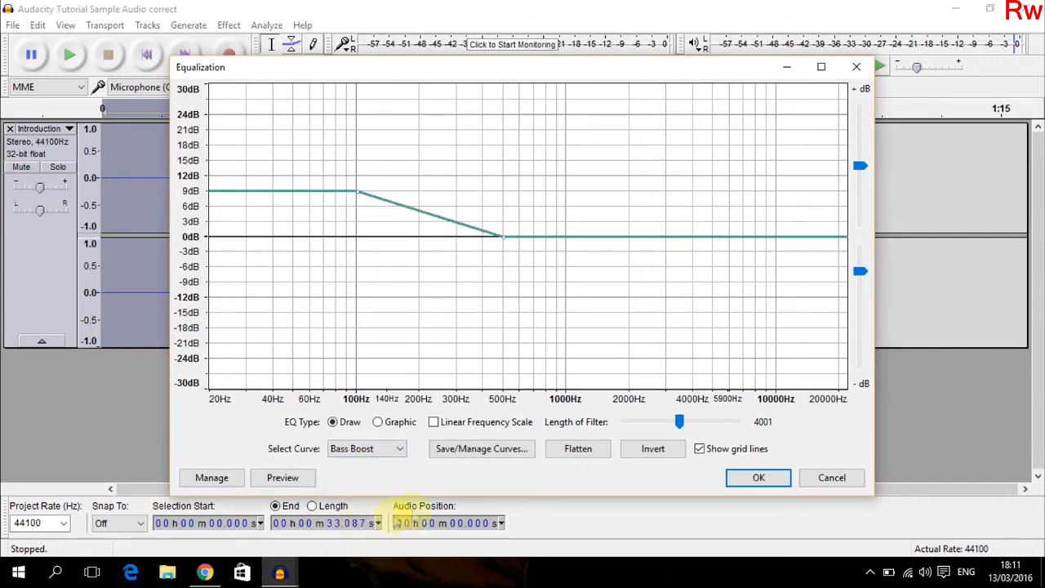
click(759, 479)
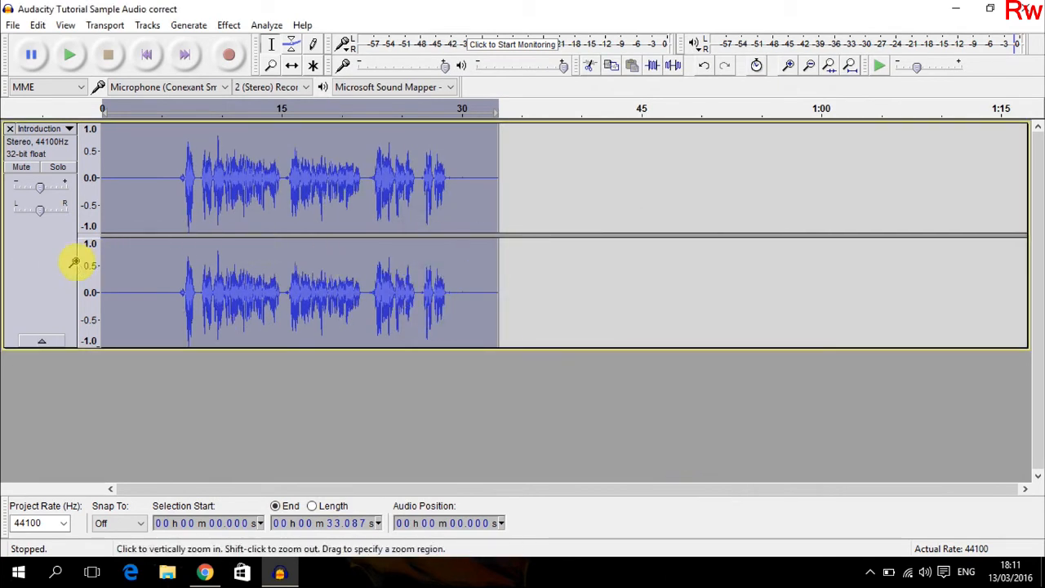
Play back the processed recording briefly, then reselect the whole track.
click(67, 56)
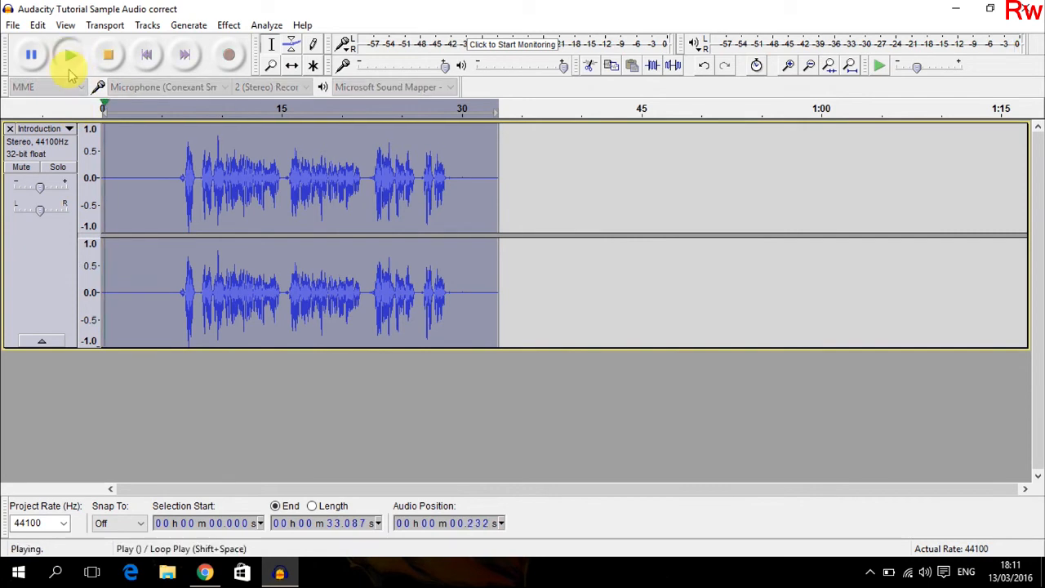
click(203, 179)
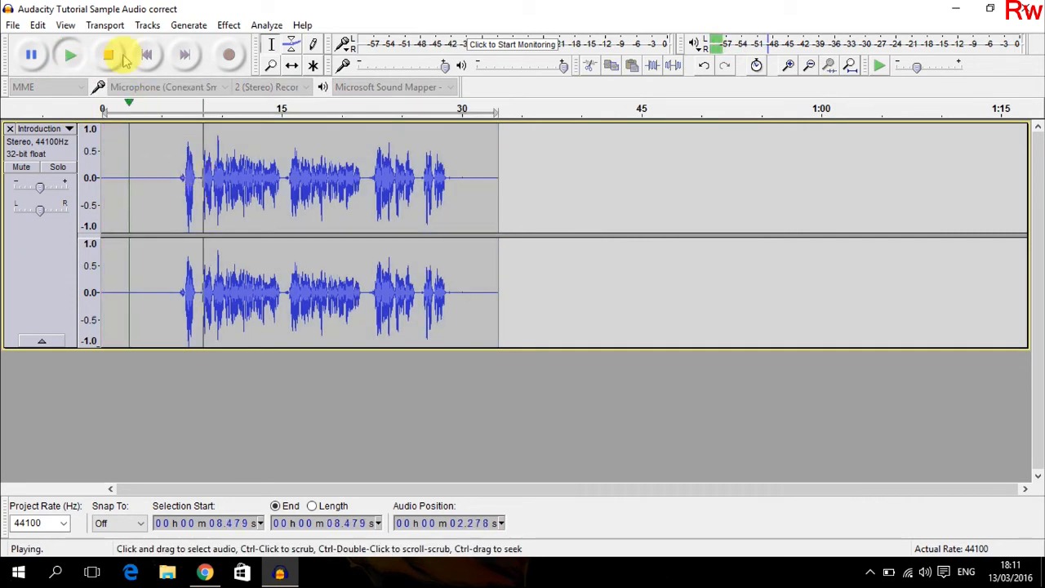
click(70, 55)
click(45, 258)
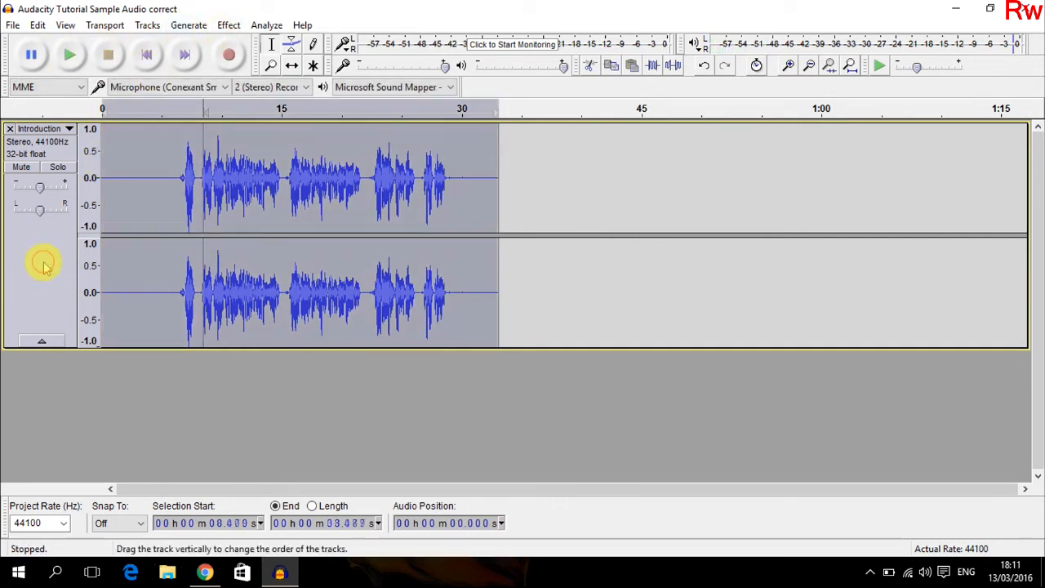
click(231, 25)
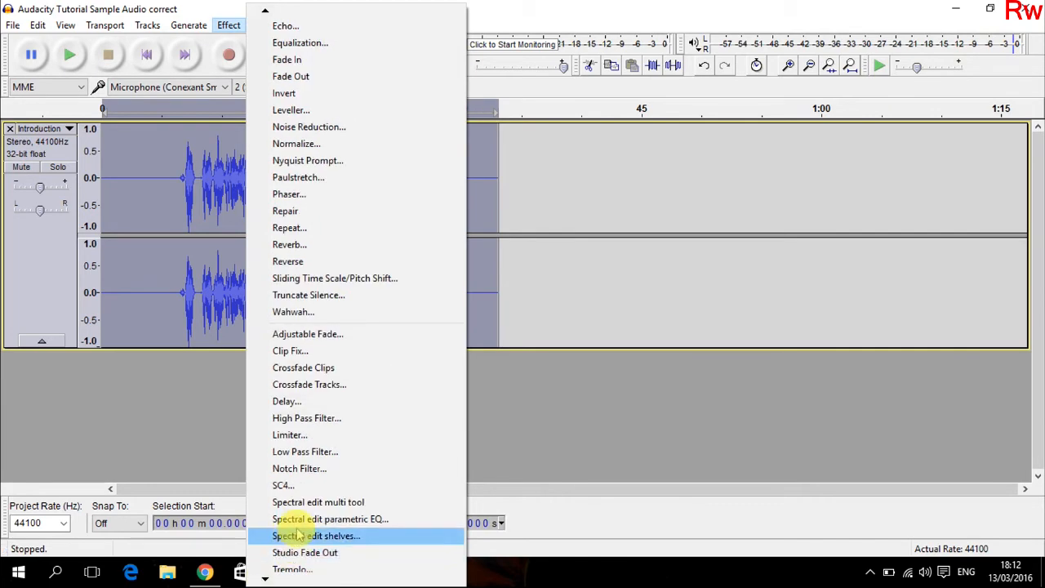
Apply a soft Limiter at -10 dB with a 12 ms hold to flatten the peaks.
click(283, 440)
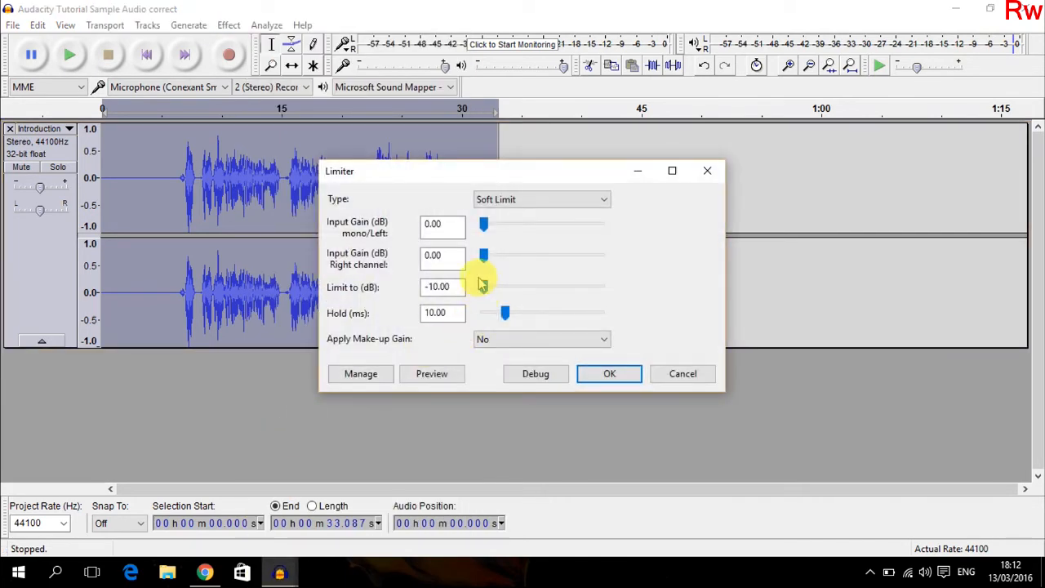
key(Tab)
text(12)
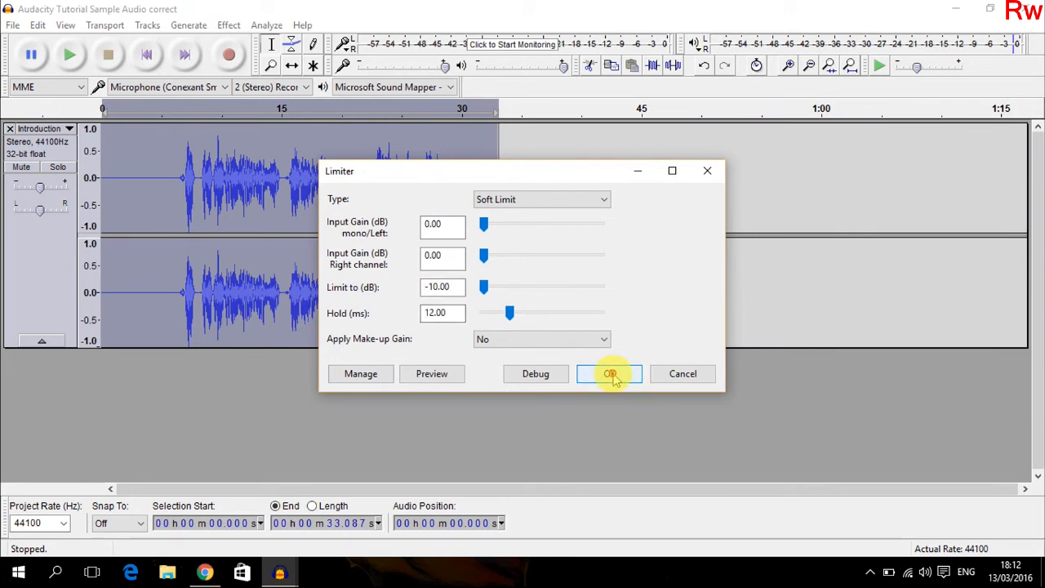
click(610, 374)
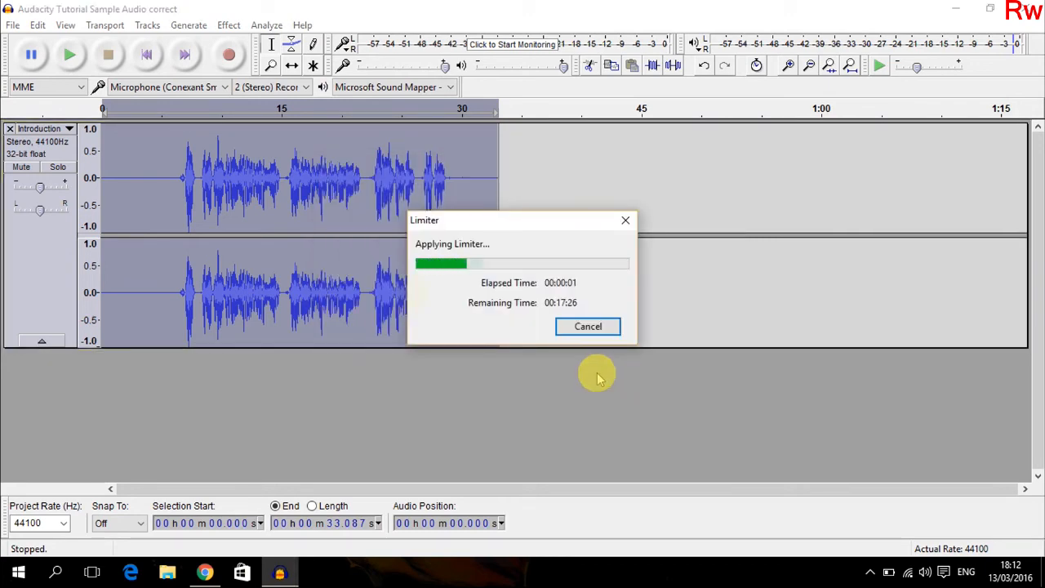
click(174, 178)
click(70, 64)
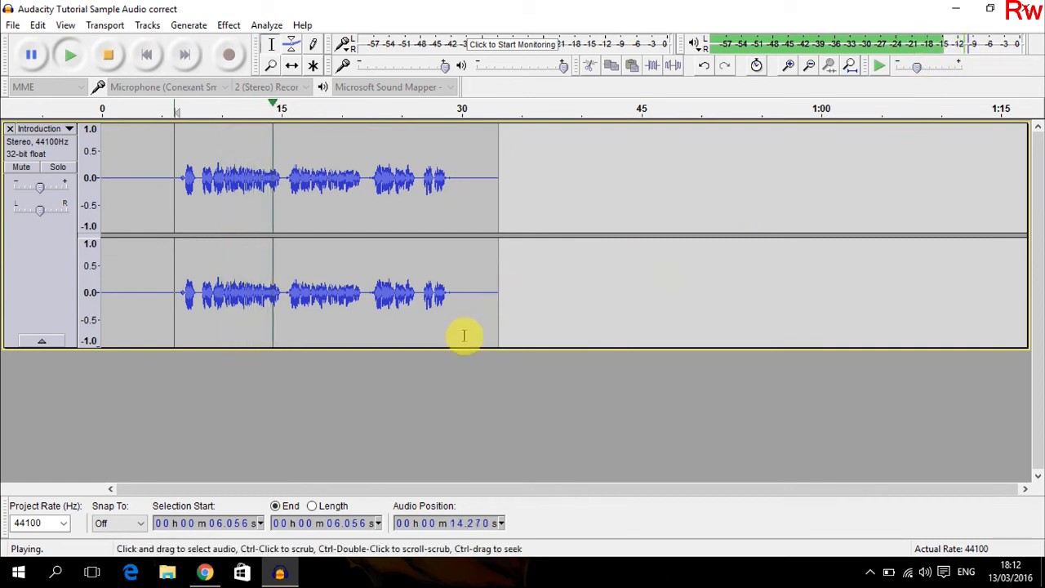
key(space)
click(52, 229)
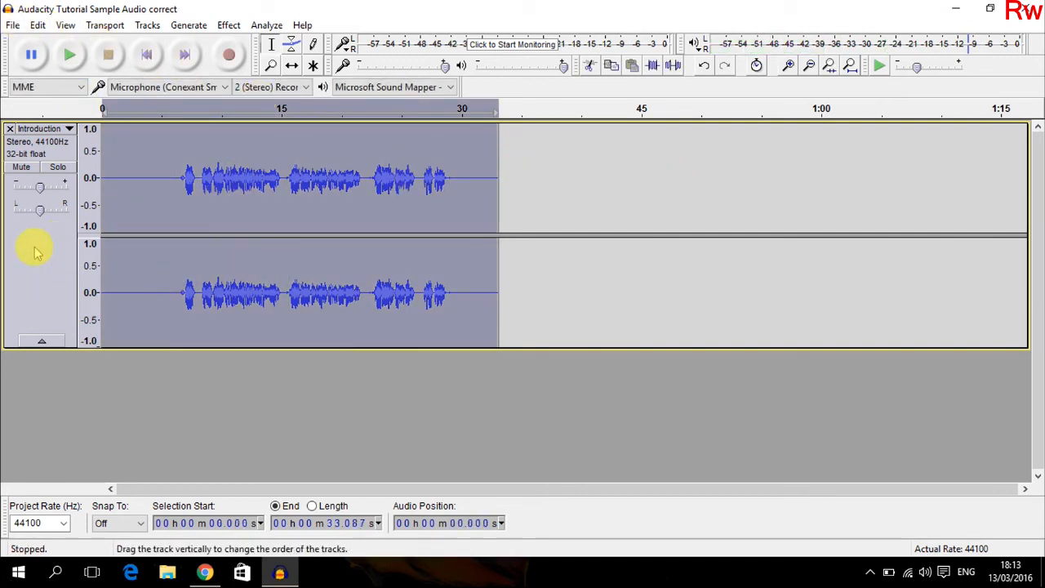
Export the track as a 16-bit PCM WAV named 'Audacity Tutorial Sample Audio correct'.
click(14, 27)
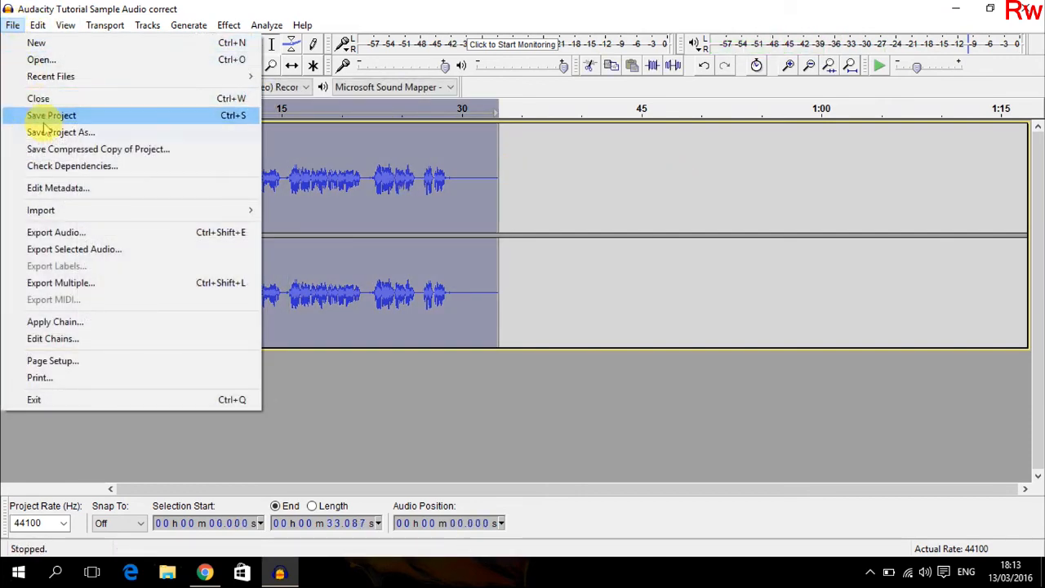
click(72, 232)
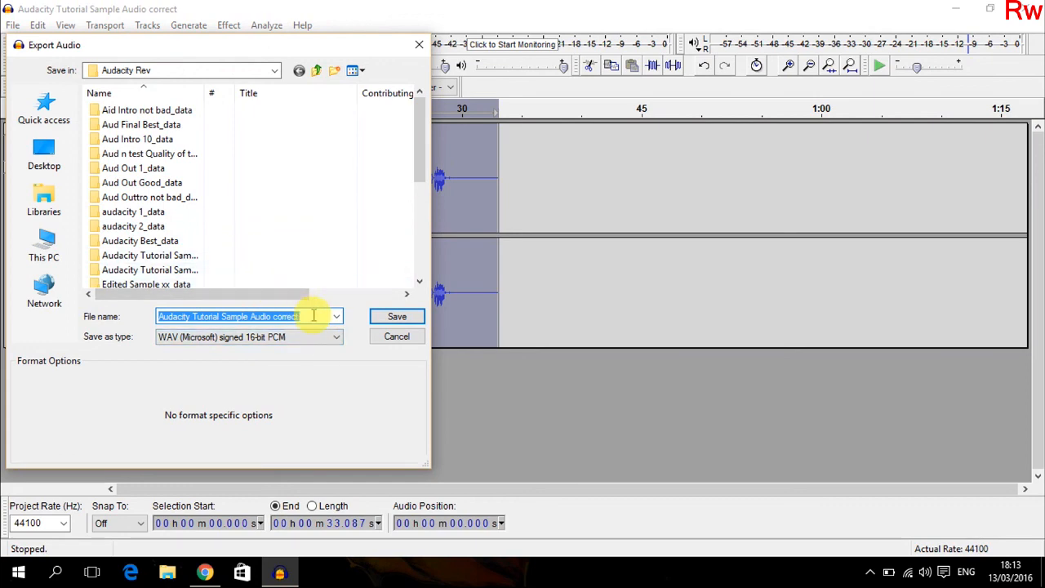
click(389, 318)
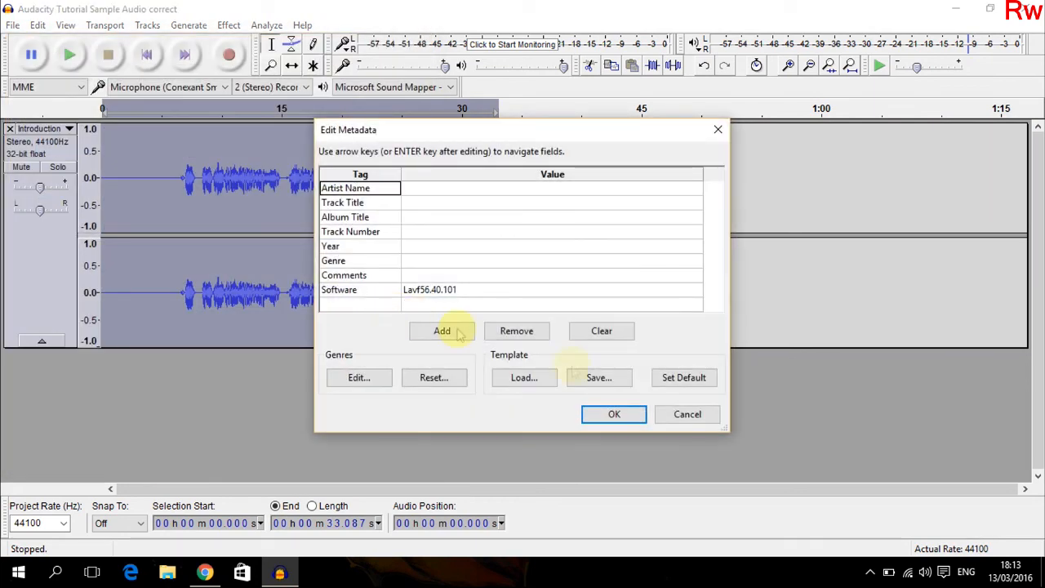